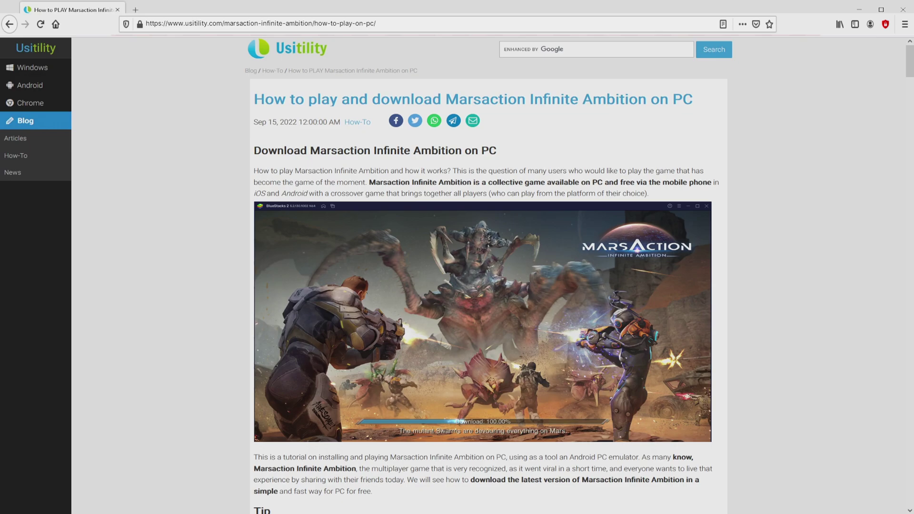
Look through the how-to article and the BlueStacks page for Marsaction: Infinite Ambition on PC.
scroll(487, 276, "down", 4)
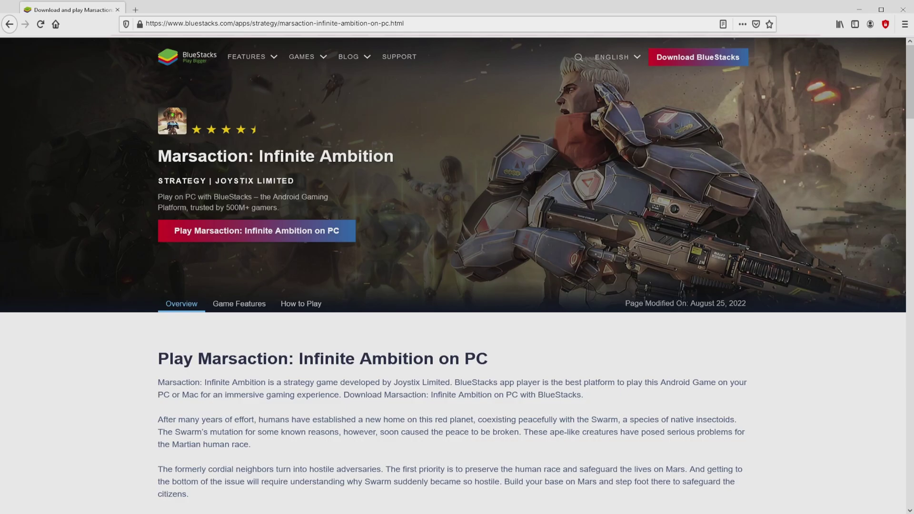
scroll(452, 286, "down", 20)
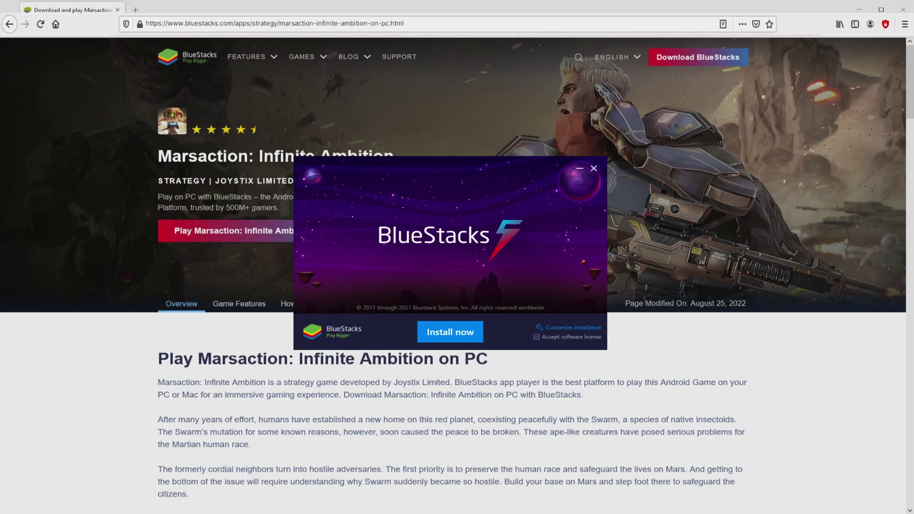
Check the custom installation options and install BlueStacks 5 with the default data path.
key("super+d")
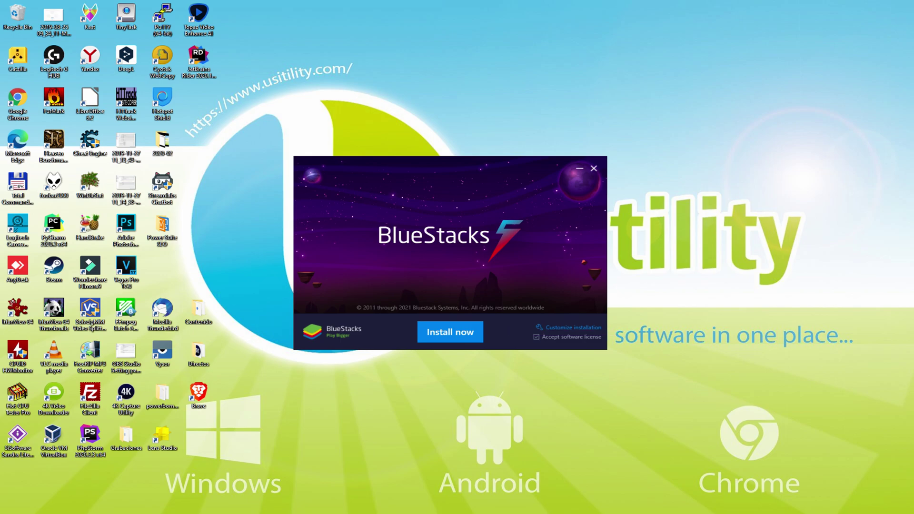
left_click(555, 328)
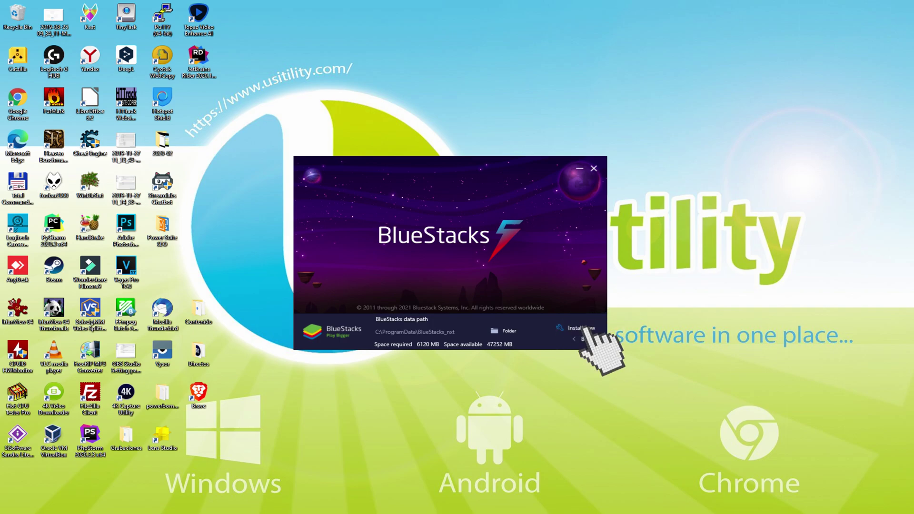
left_click(578, 338)
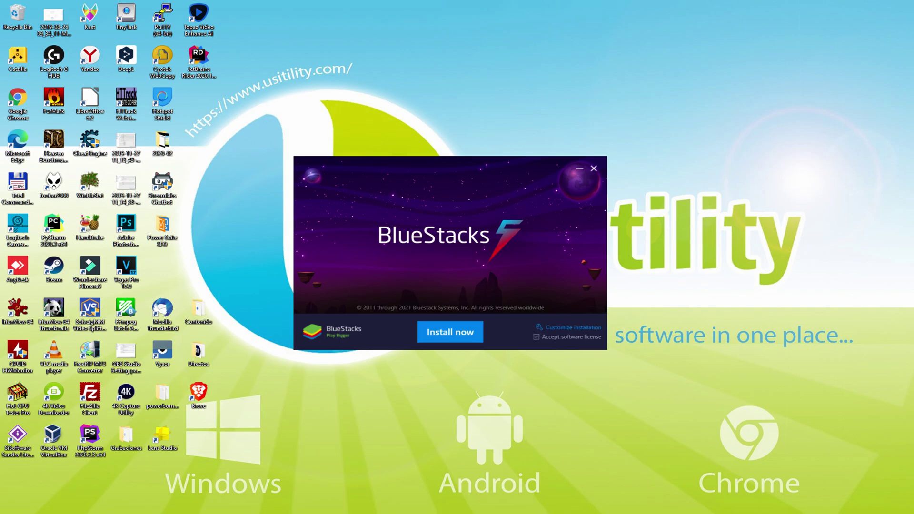
left_click(450, 329)
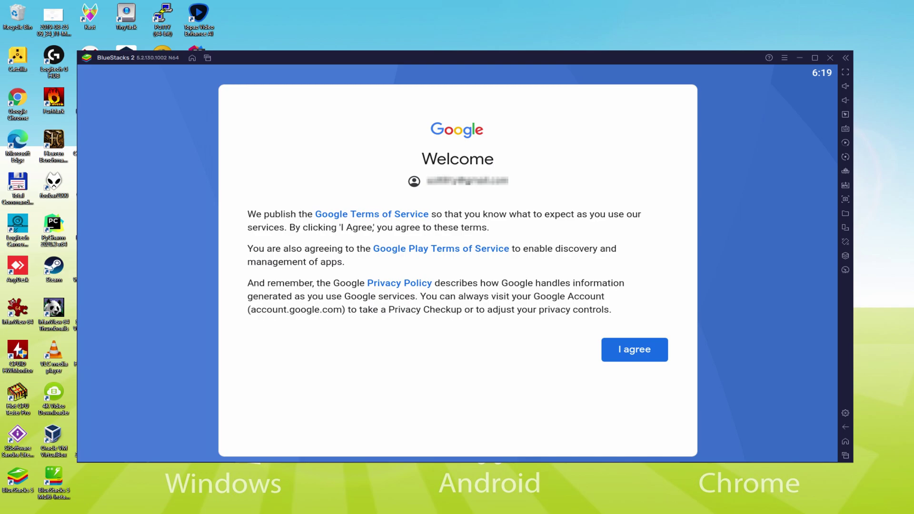
Agree to the Google terms of service and accept the Google Services settings with Google Drive backup turned off.
left_click(635, 352)
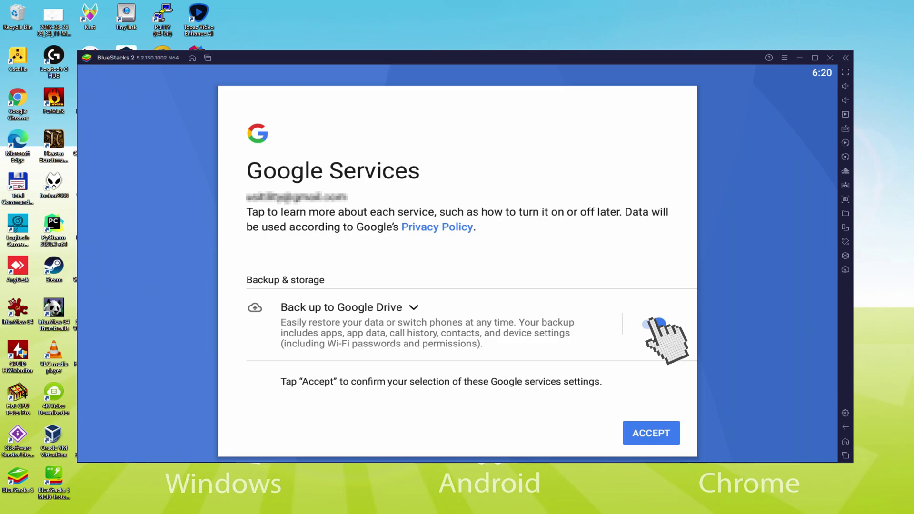
left_click(652, 324)
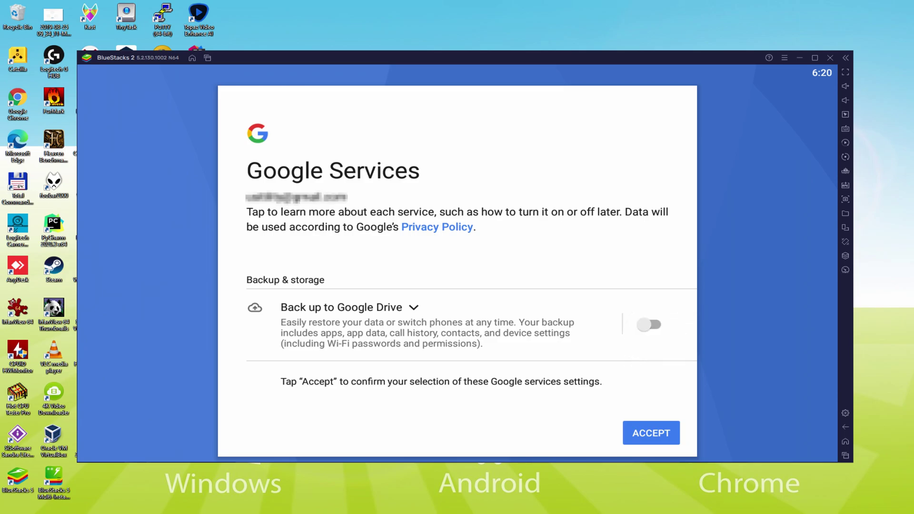
left_click(650, 433)
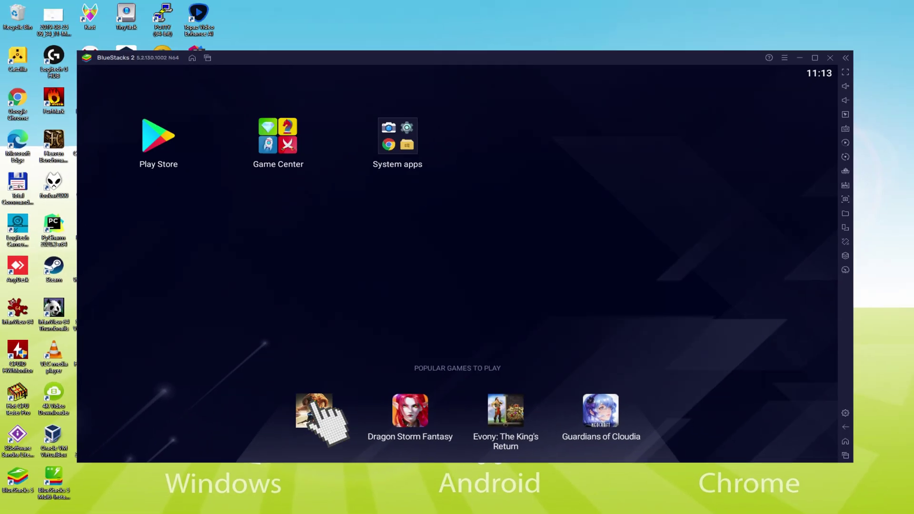
Install Marsaction: Infinite Ambition from its Play Store page and return to the emulator's home screen.
left_click(394, 227)
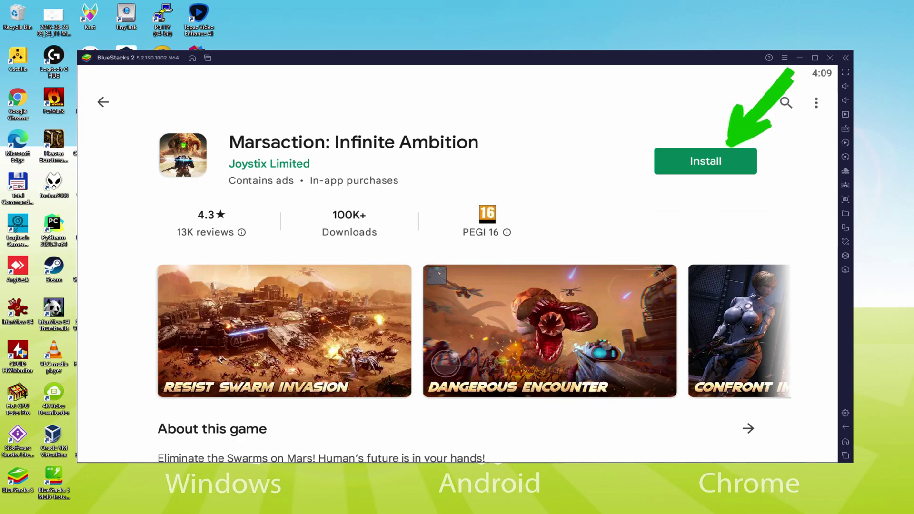
left_click(729, 157)
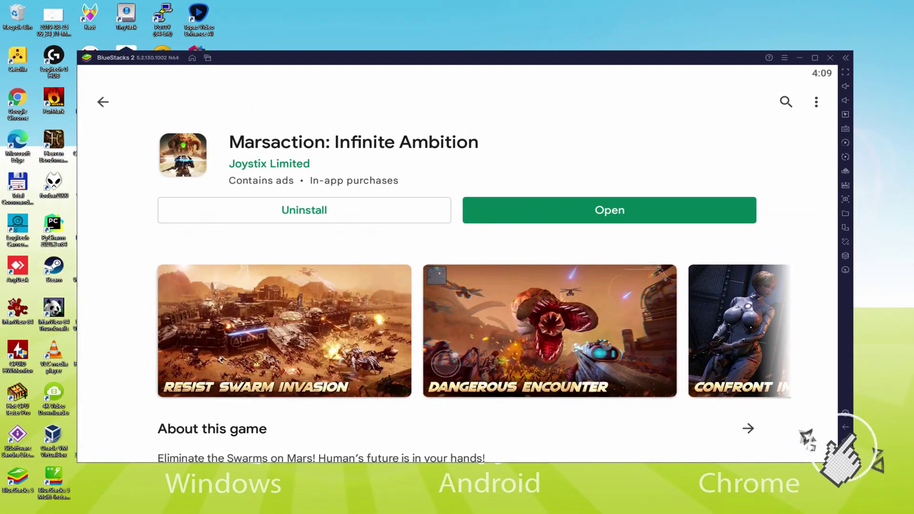
left_click(845, 441)
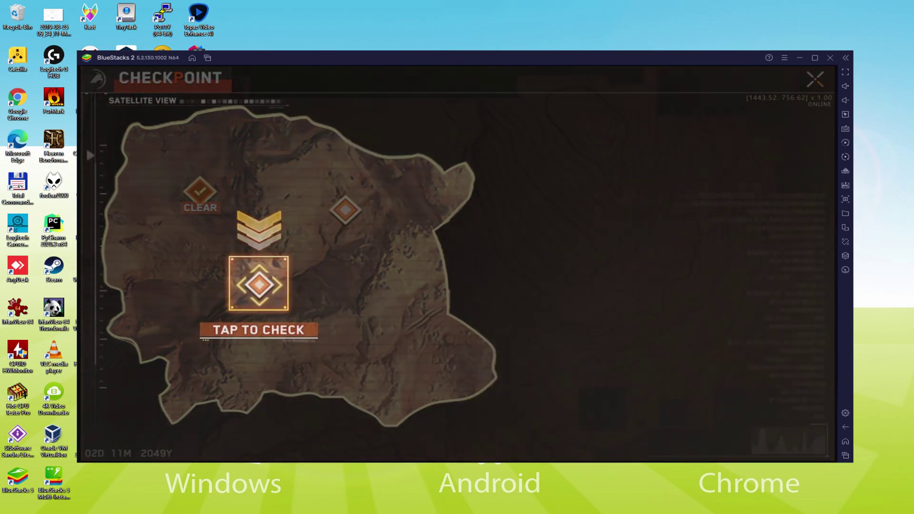
Start the Rescue Operation mission from the Checkpoint map and advance its opening dialogue.
left_click(259, 284)
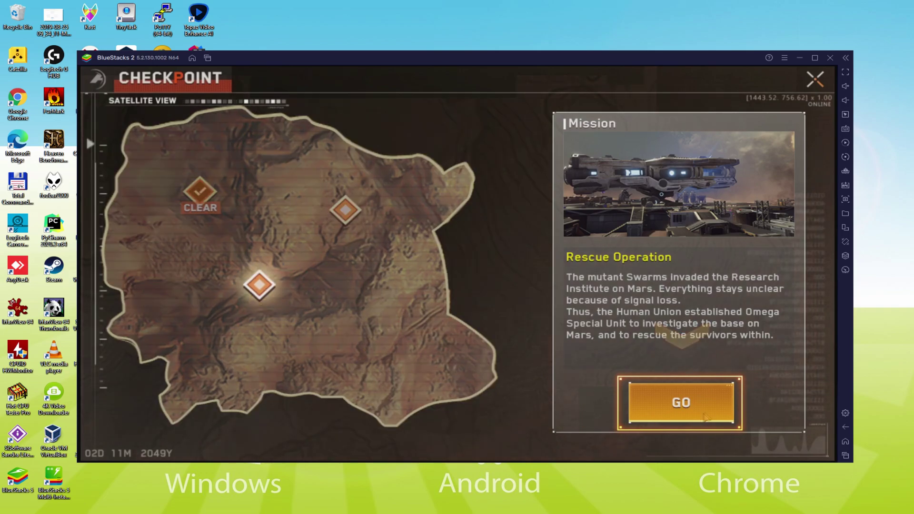
left_click(681, 450)
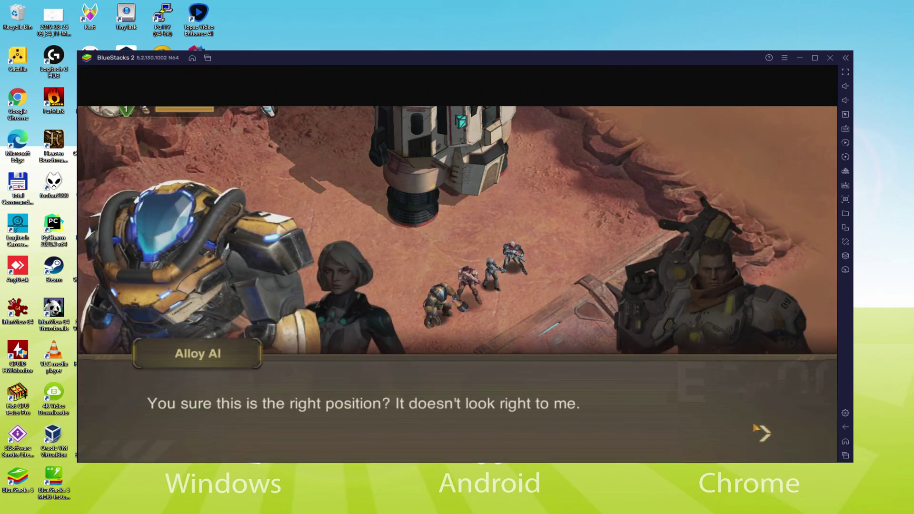
left_click(765, 433)
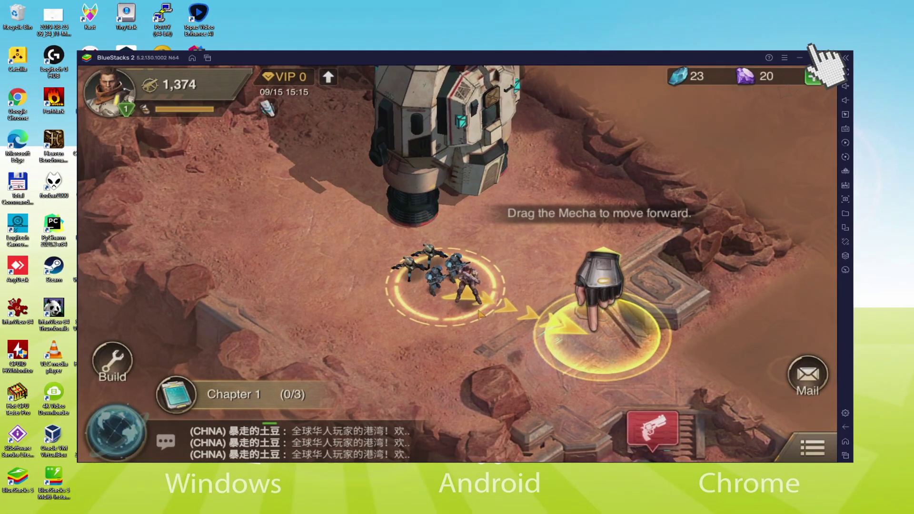
Move the squad to the highlighted circle, target the Swarm at the red pistol marker and advance the dialogue.
left_click(732, 107)
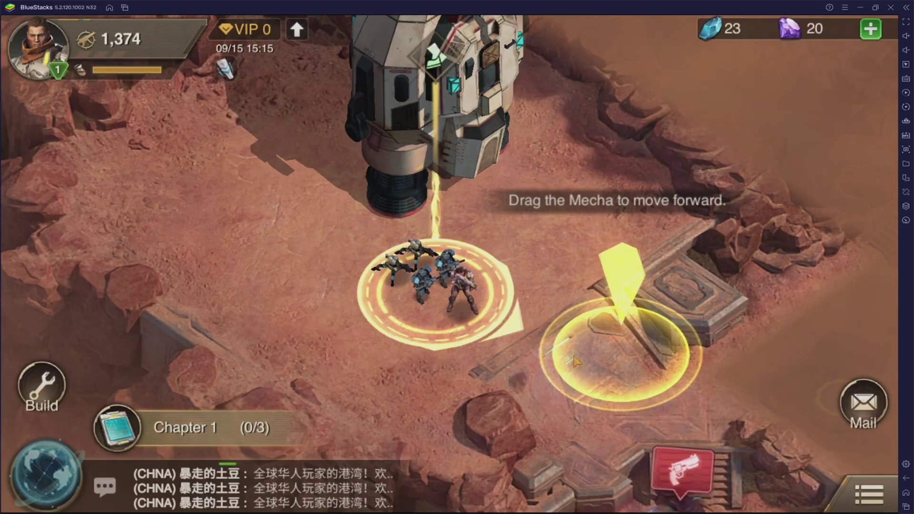
left_click_drag(575, 362, 586, 358)
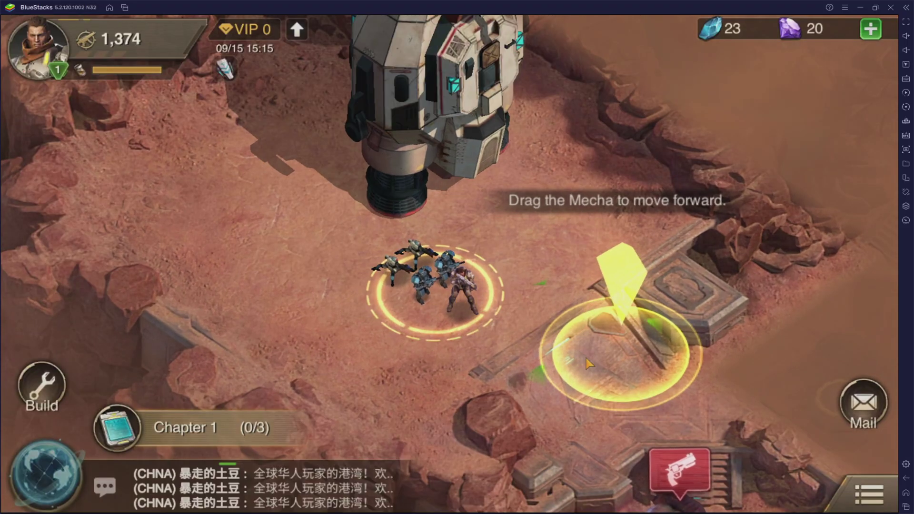
left_click(692, 468)
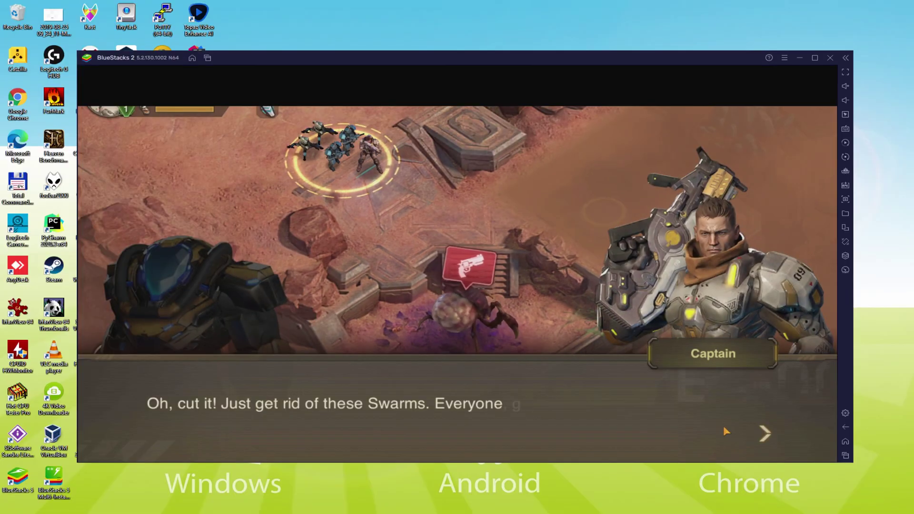
left_click(723, 426)
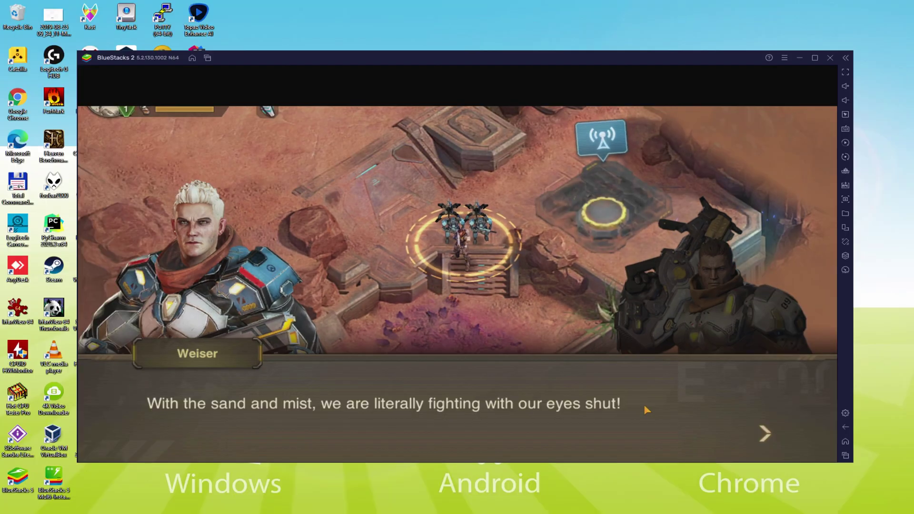
Advance the dialogue about the Signal Station, repair the station and continue past Weiser's reply.
left_click(681, 438)
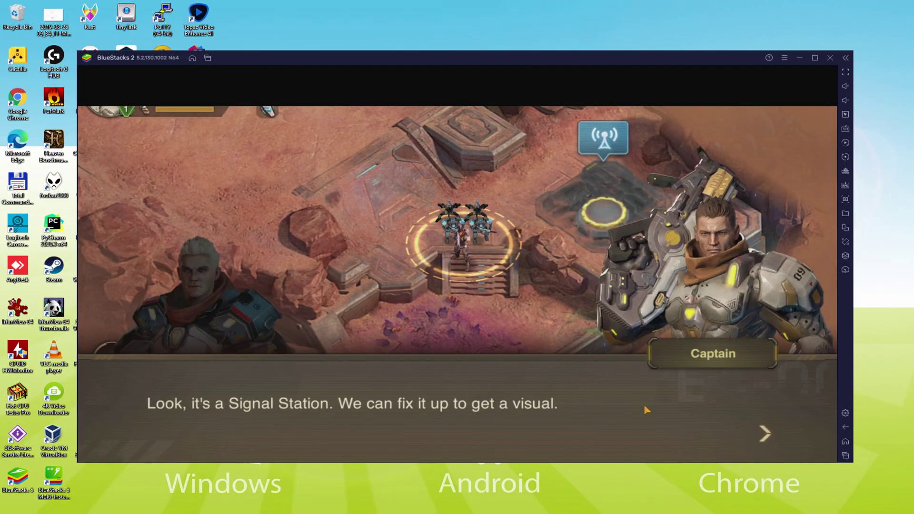
left_click(681, 438)
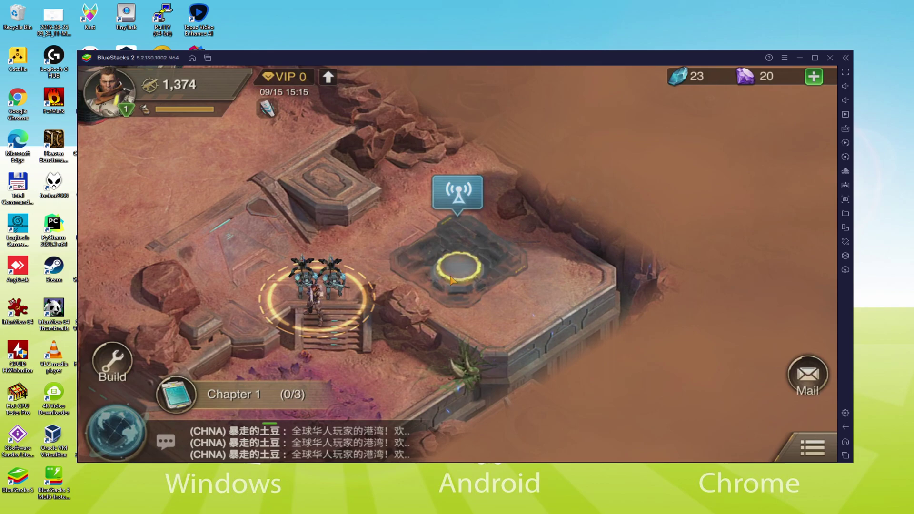
left_click(477, 294)
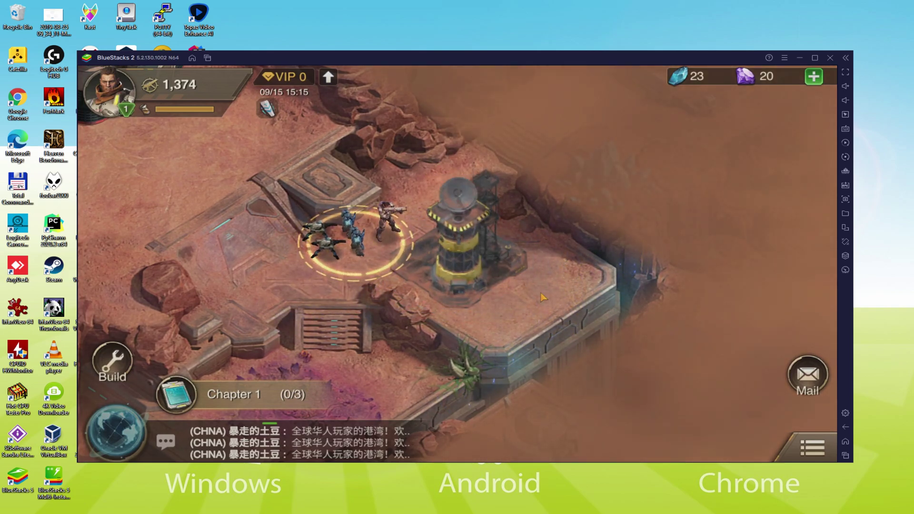
left_click(466, 205)
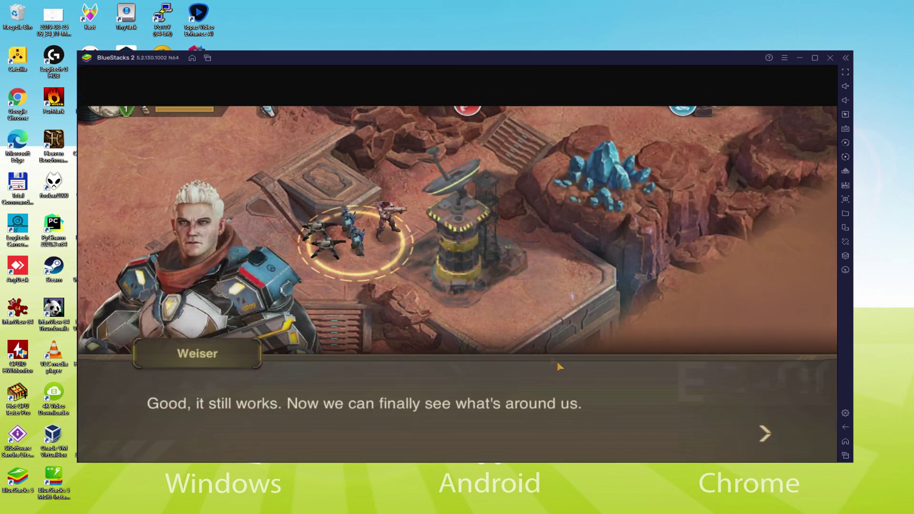
left_click(703, 404)
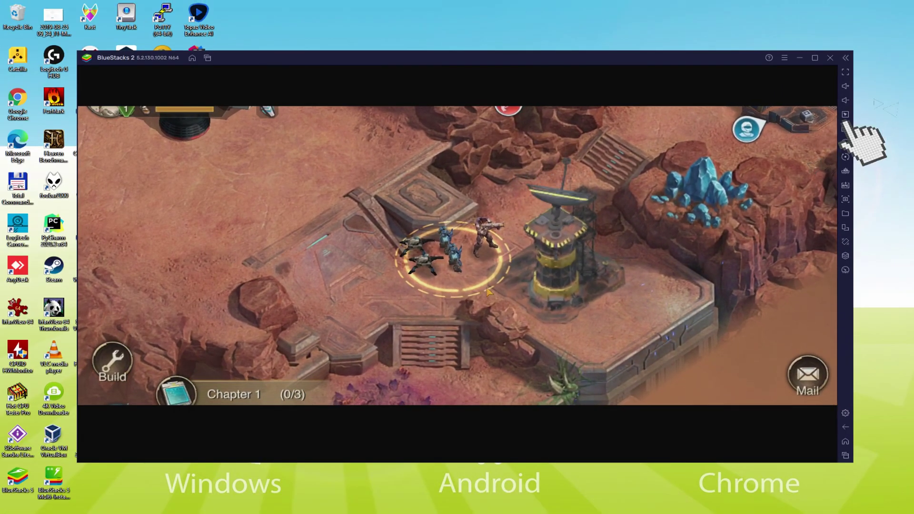
Send the squad to the survivor marker beyond the blue crystals and advance the dialogue with Kayla and the Captain.
left_click(748, 230)
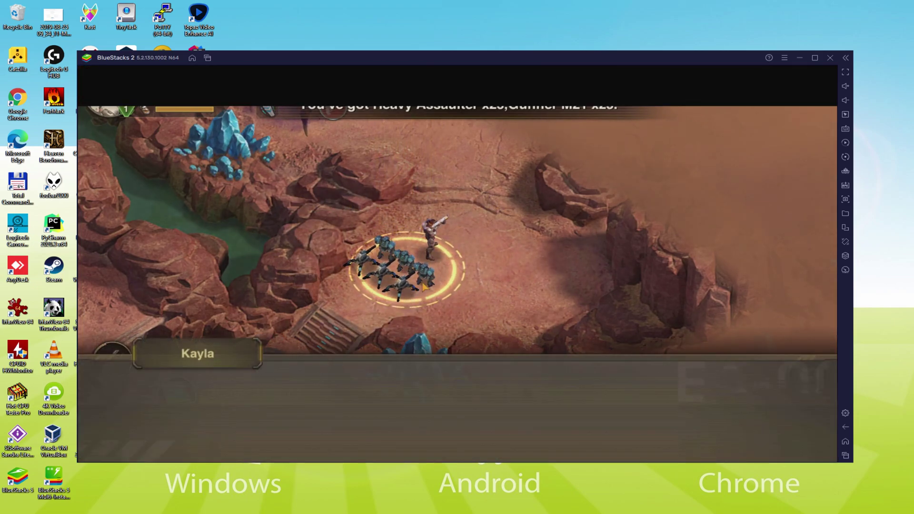
left_click(382, 410)
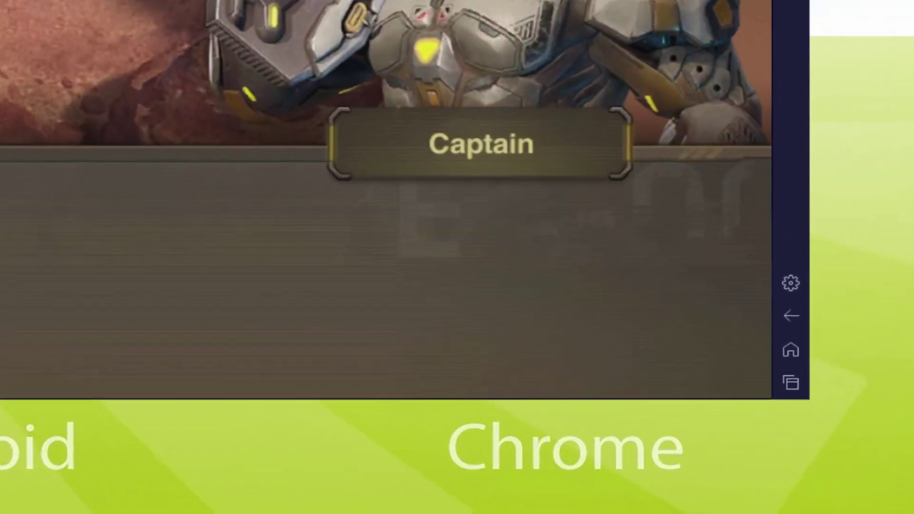
left_click(191, 293)
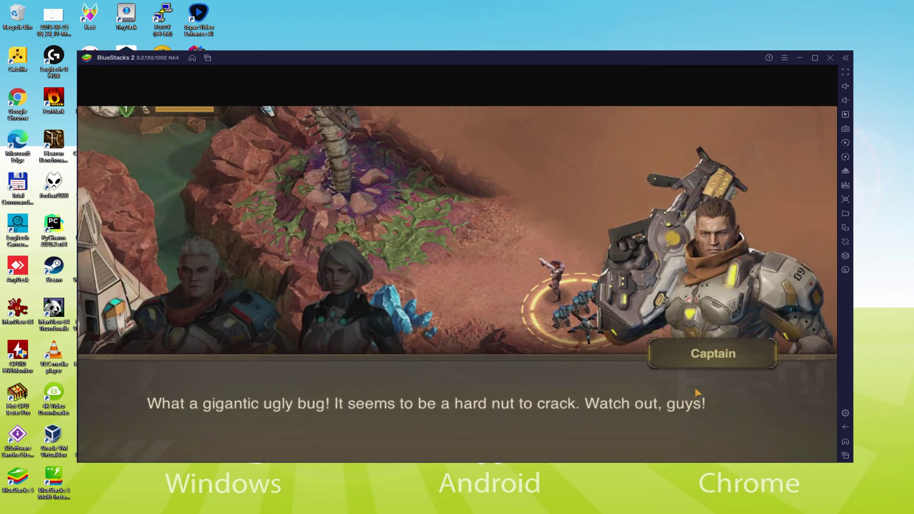
Advance the dialogue about the gigantic bug, fight the Sandworm with the three heroes and leave the battle summary.
left_click(696, 392)
left_click(695, 391)
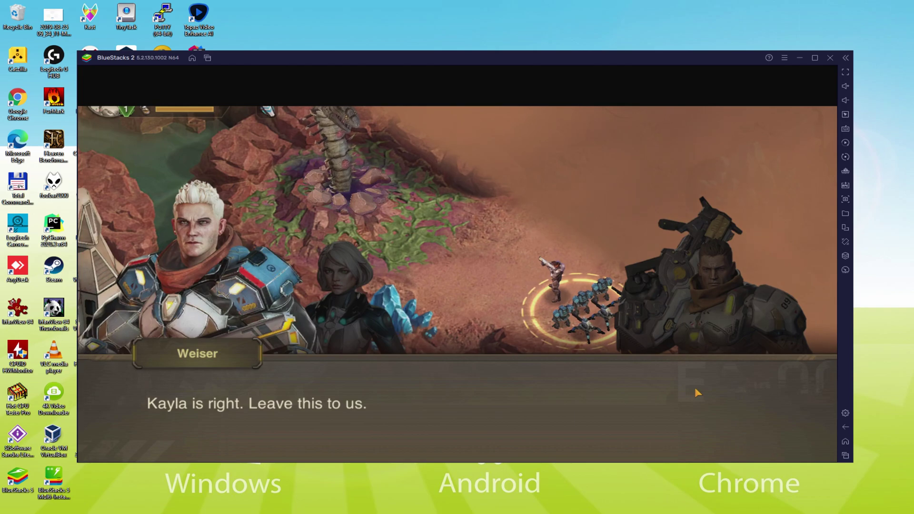
left_click(695, 392)
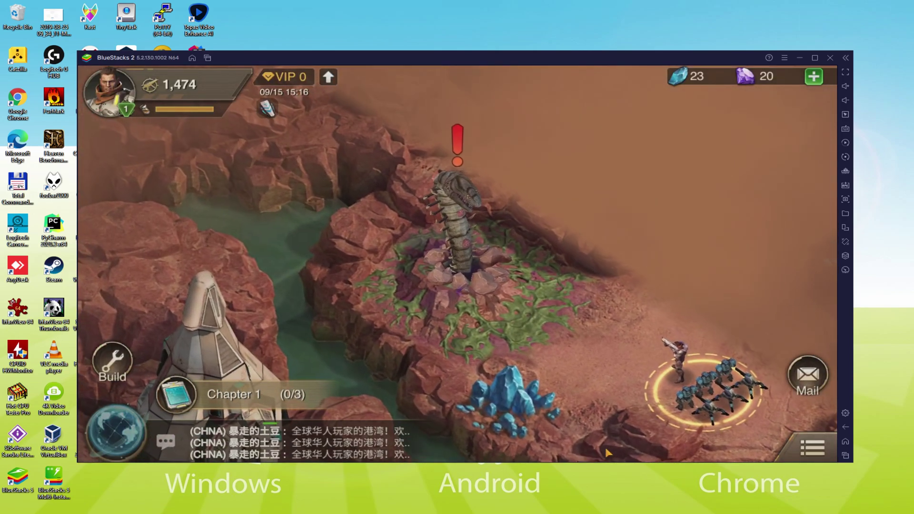
left_click(465, 268)
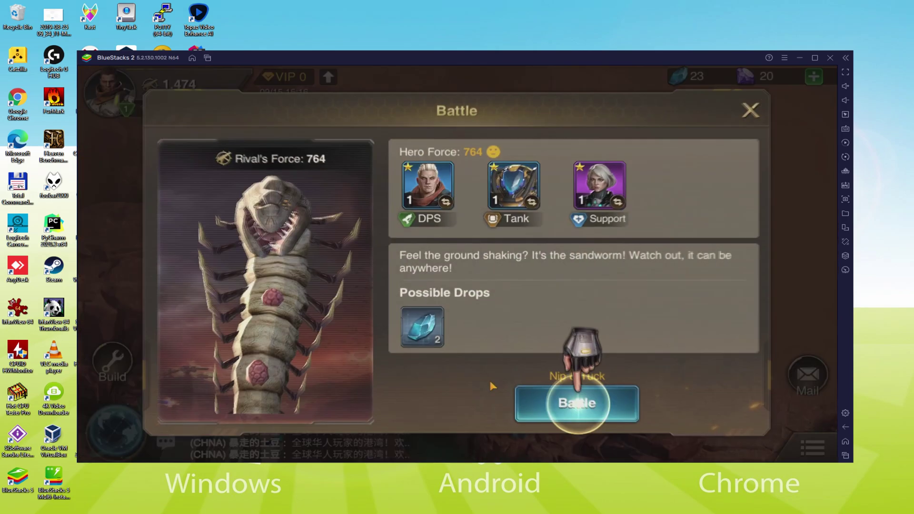
left_click(605, 405)
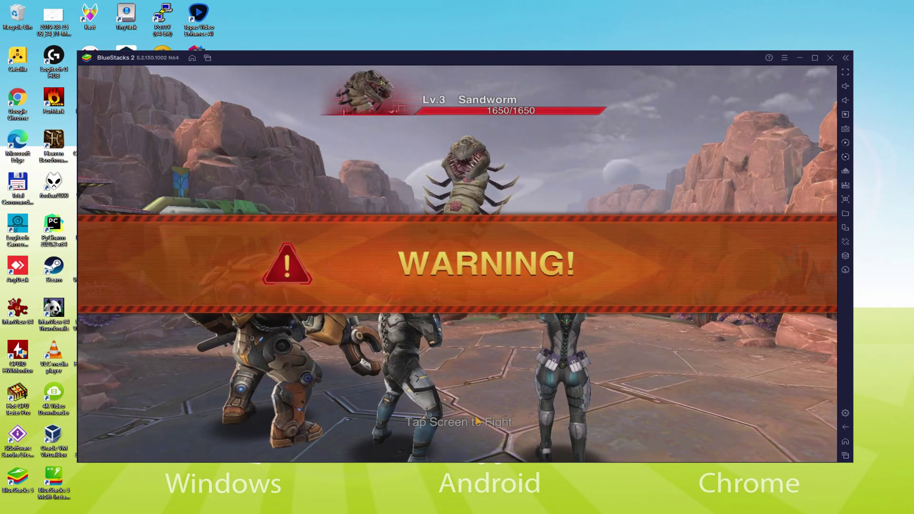
left_click(478, 420)
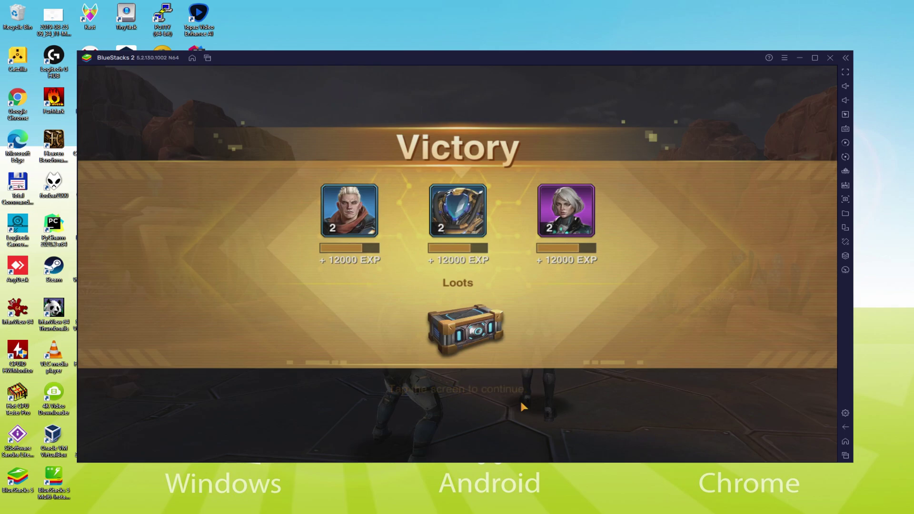
left_click(520, 404)
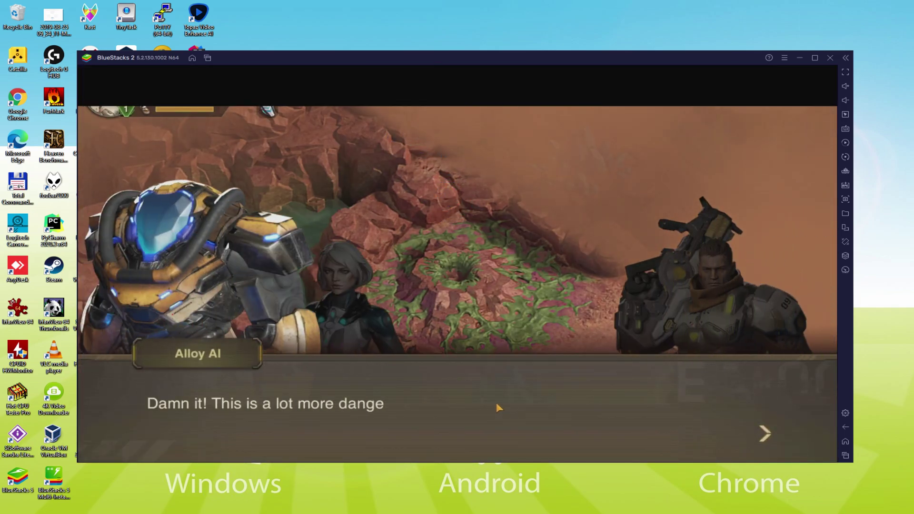
Advance the dialogue about building the Base, unfold the landed MCV and start the base construction of Area MC-01.
left_click(576, 403)
left_click(613, 406)
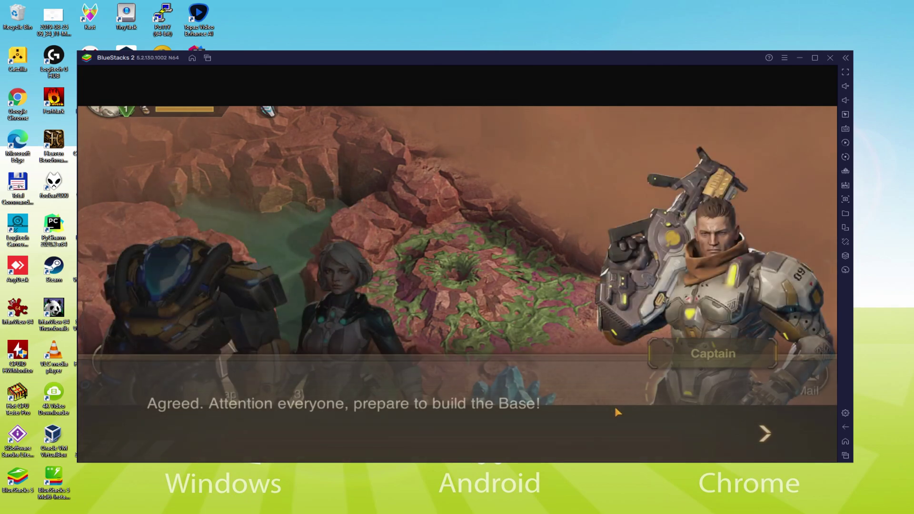
left_click(614, 405)
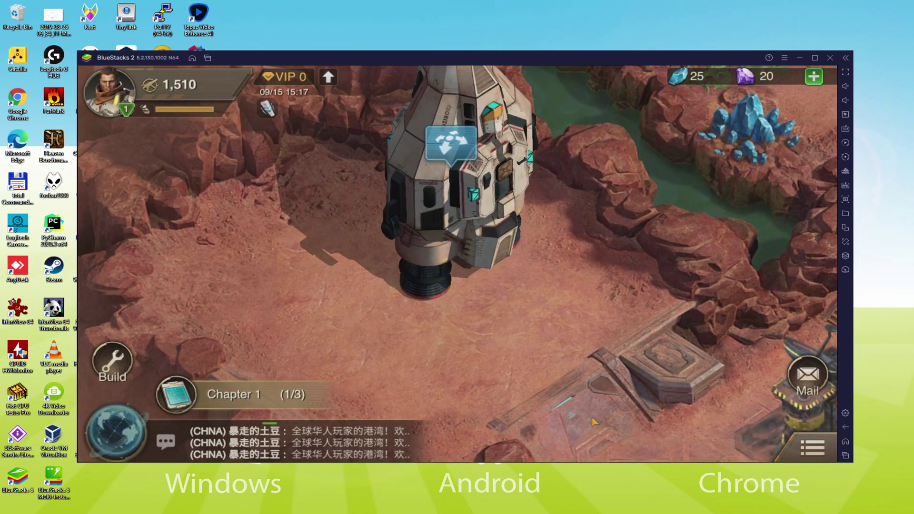
left_click(421, 177)
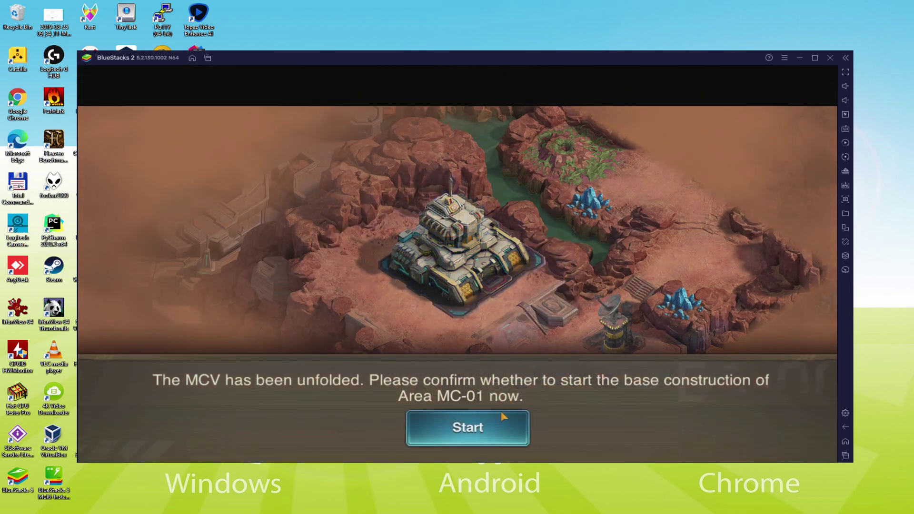
left_click(499, 418)
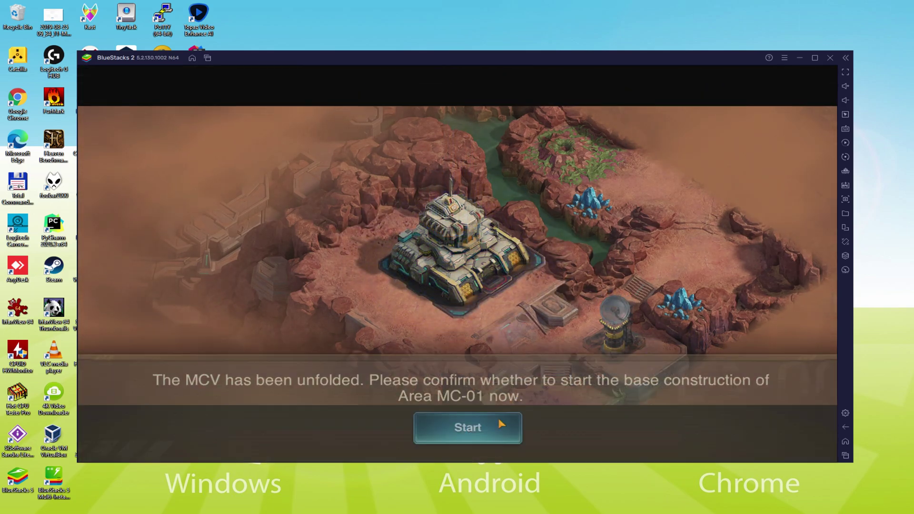